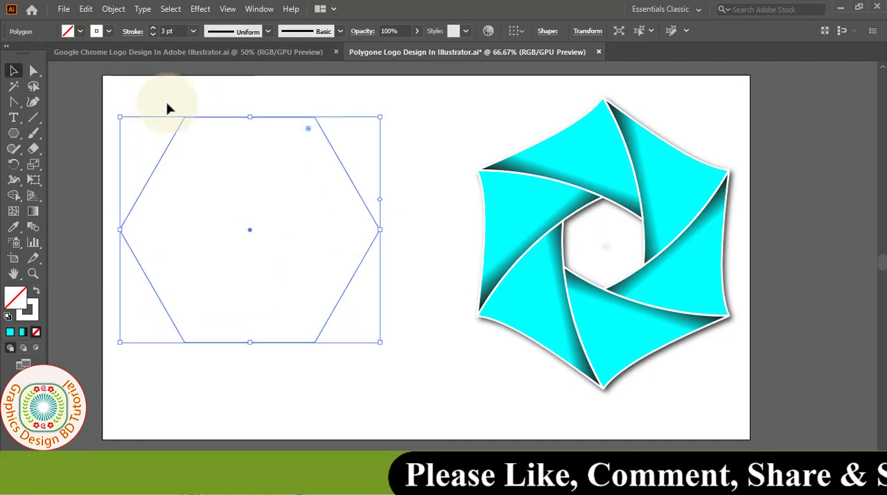
Give the selected plain hexagon a black stroke with a weight of 1 pt.
click(109, 31)
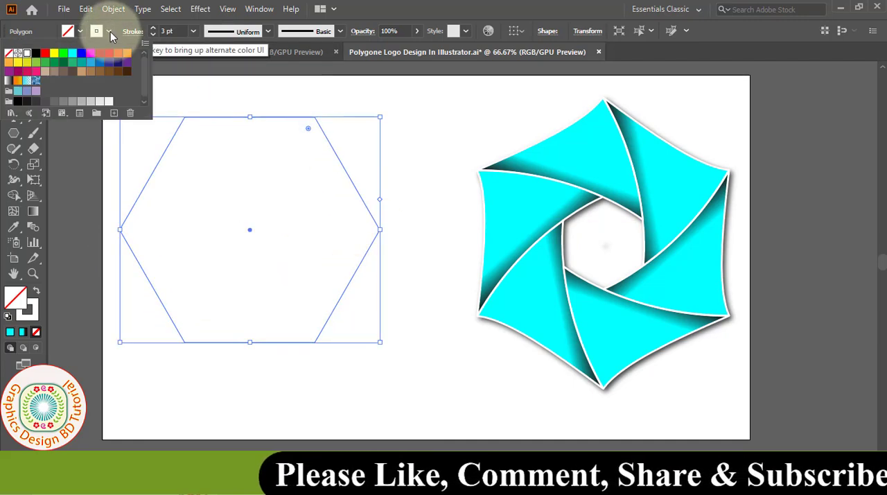
click(37, 54)
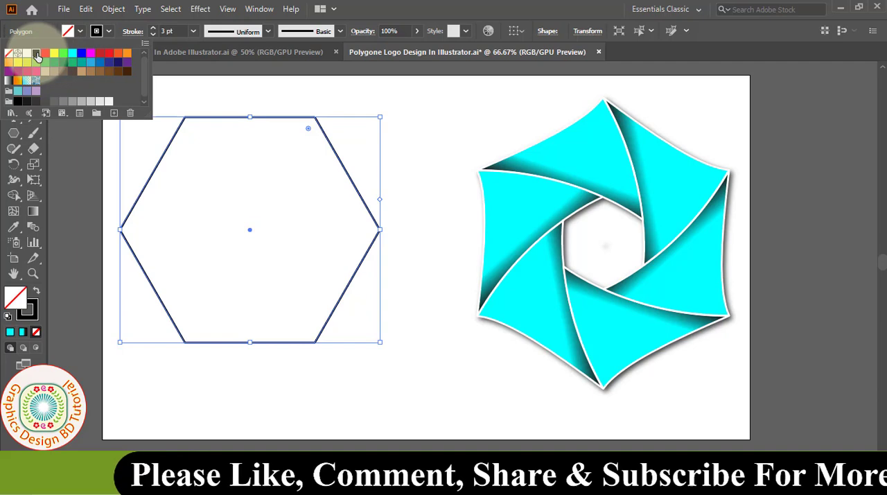
click(193, 30)
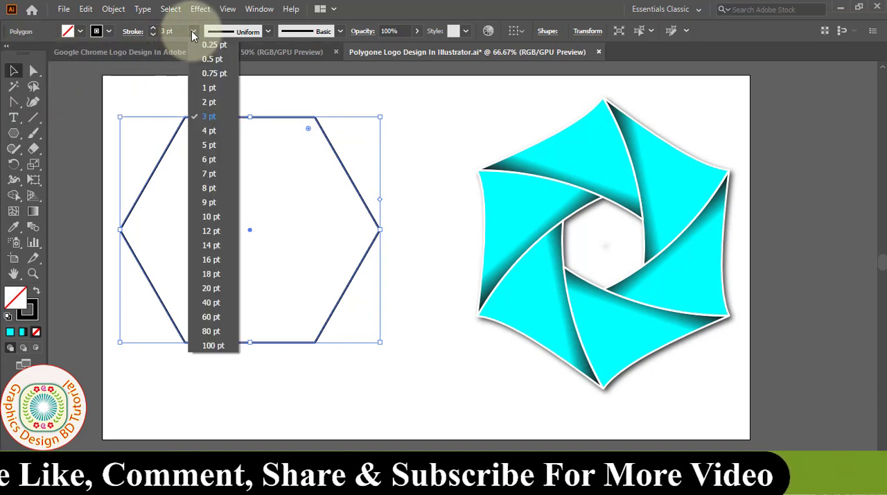
click(208, 87)
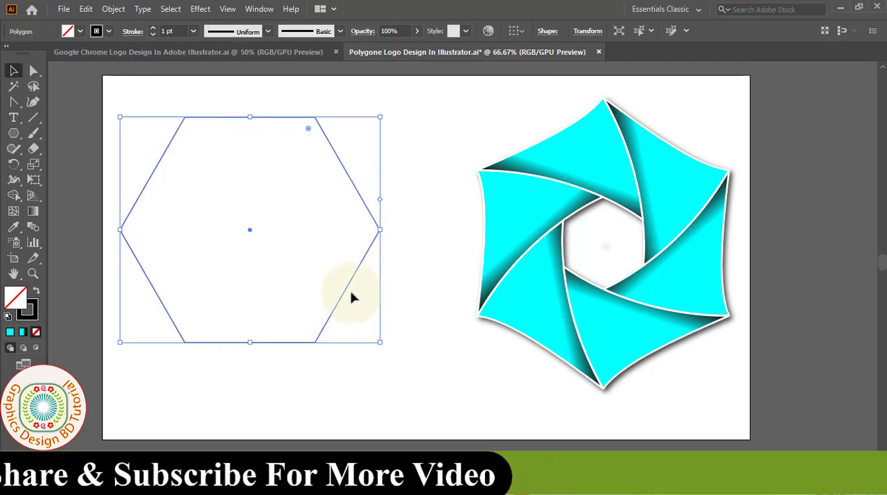
Rotate the outlined hexagon by 30° so that one corner points straight up.
click(14, 164)
double_click(14, 164)
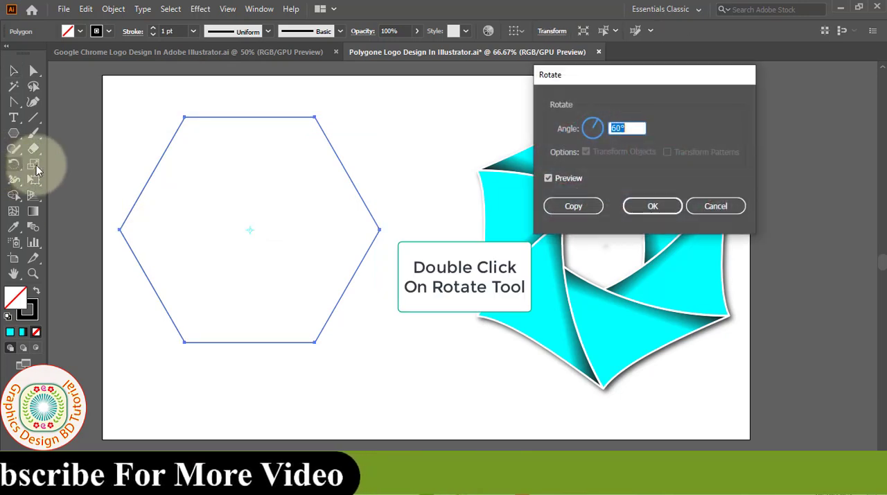
click(548, 179)
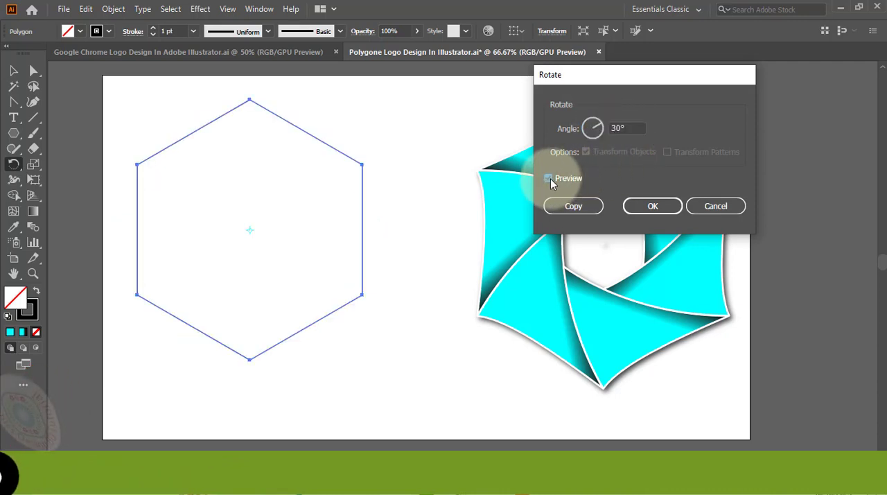
click(653, 205)
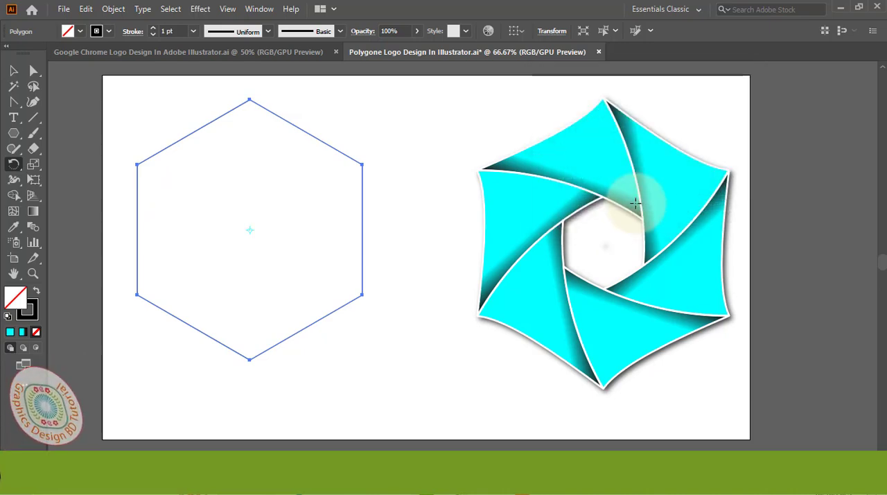
key(v)
Paste a copy of the hexagon in front and shrink it about its center into a small inner hexagon.
click(86, 10)
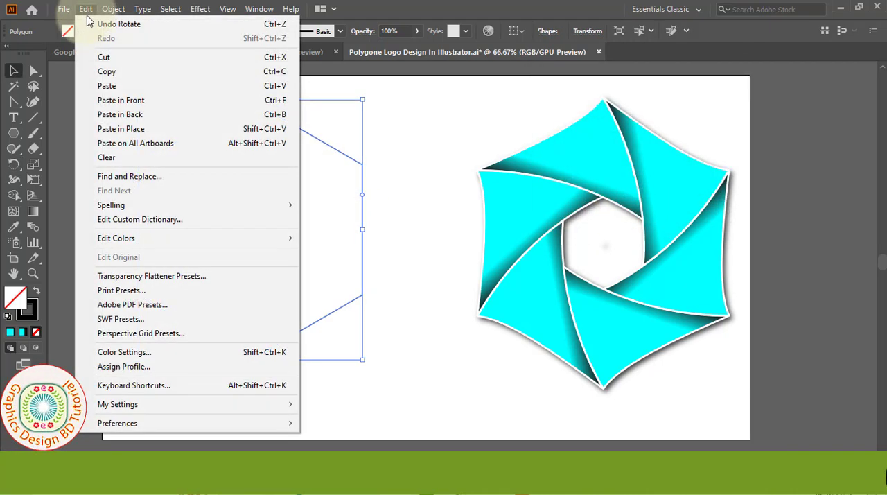
click(114, 74)
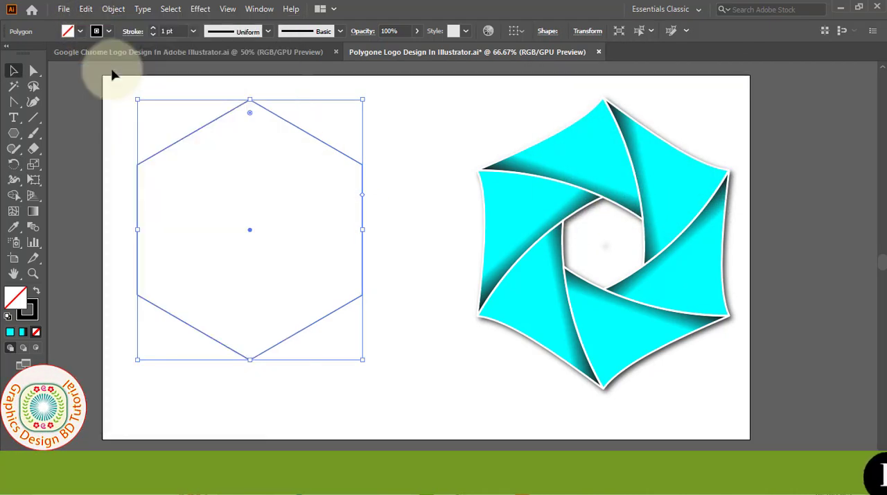
click(86, 9)
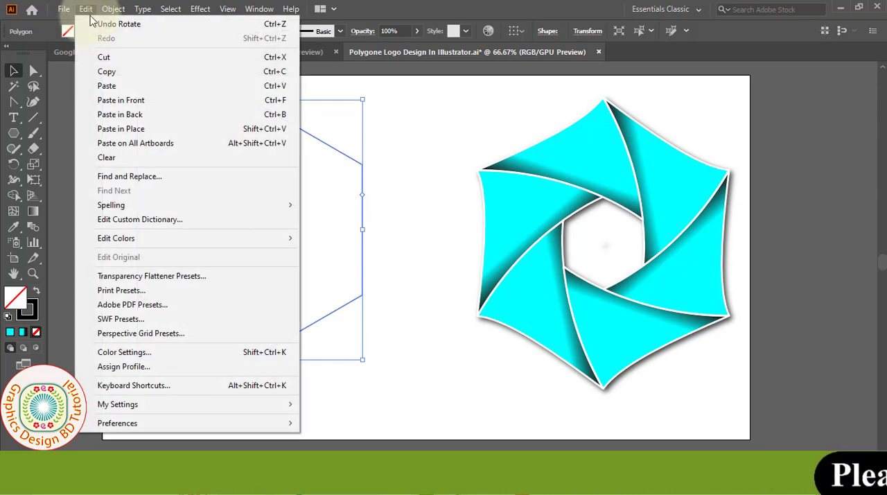
click(136, 100)
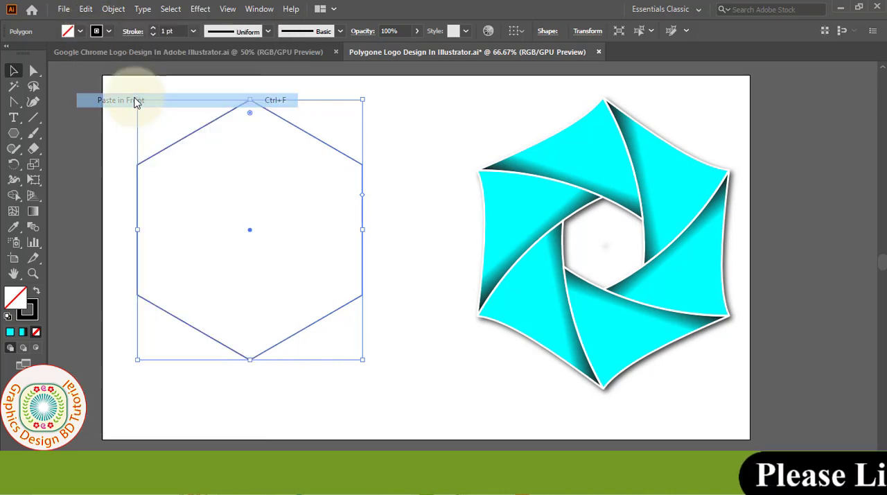
drag(363, 359, 302, 240)
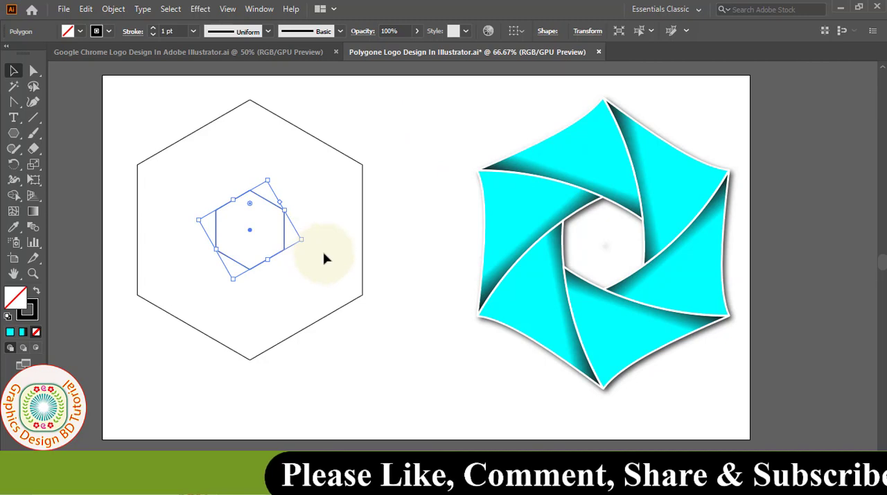
Paste a copy of the inner hexagon in front and scale it uniformly to -1% as a tiny center mark.
click(86, 10)
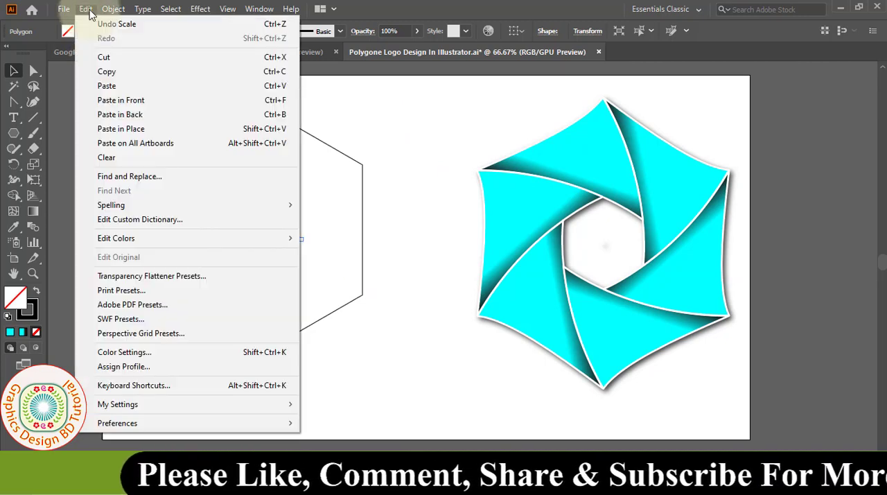
click(112, 73)
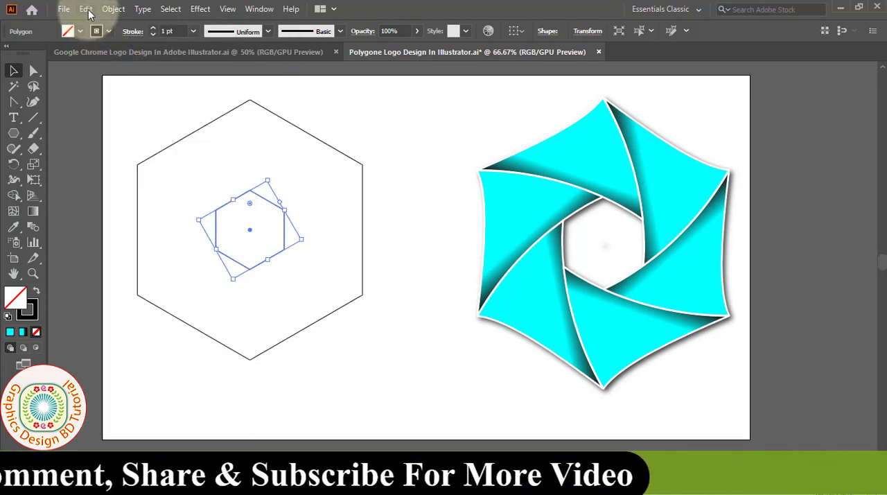
click(86, 9)
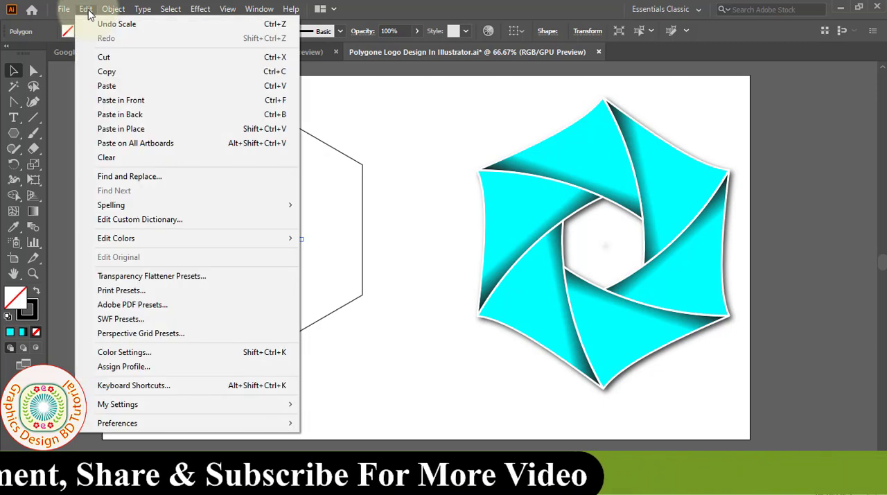
click(121, 101)
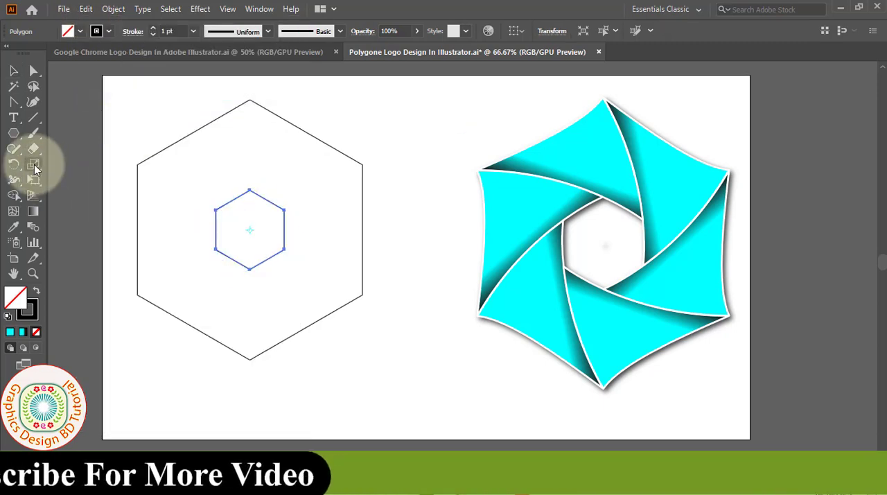
drag(36, 169, 81, 170)
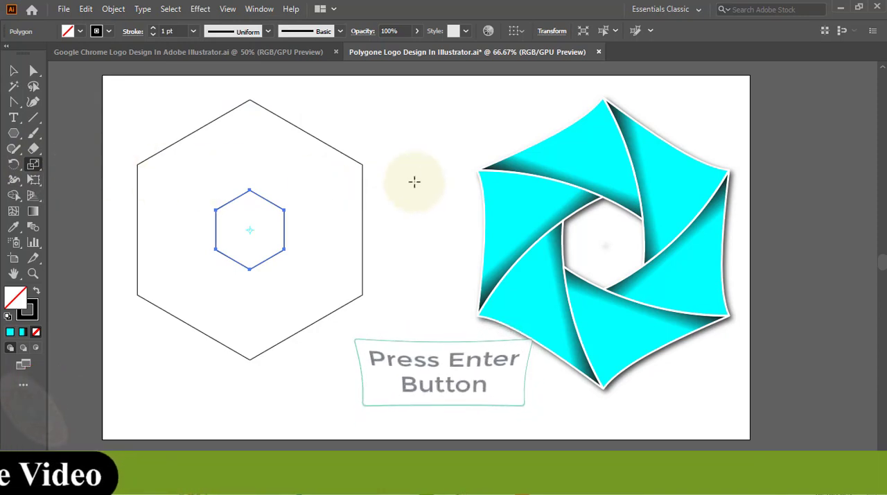
key(Return)
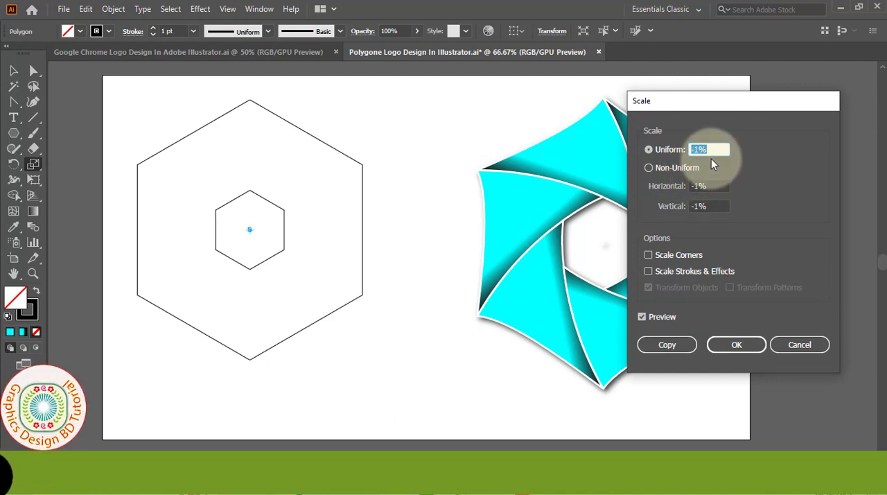
drag(688, 104, 498, 83)
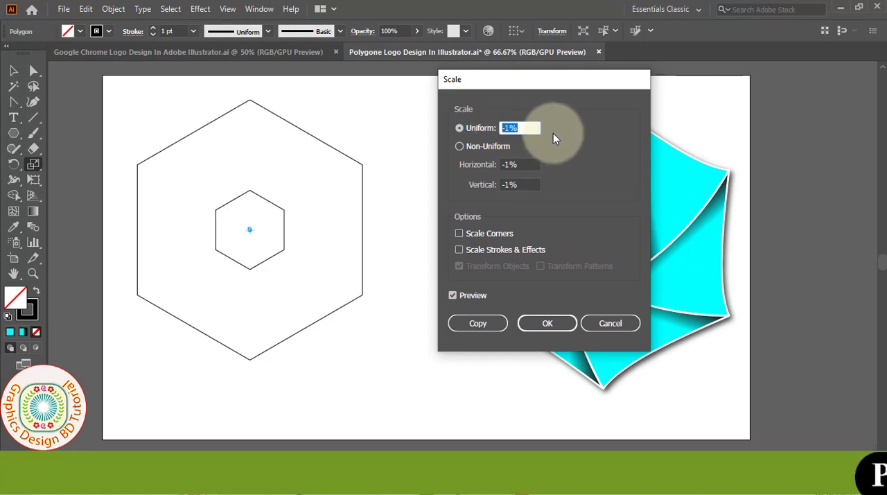
click(452, 295)
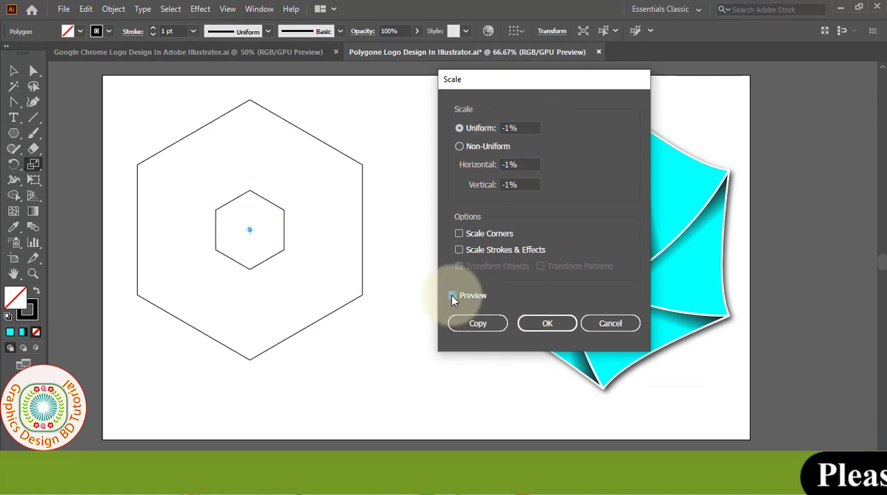
click(538, 328)
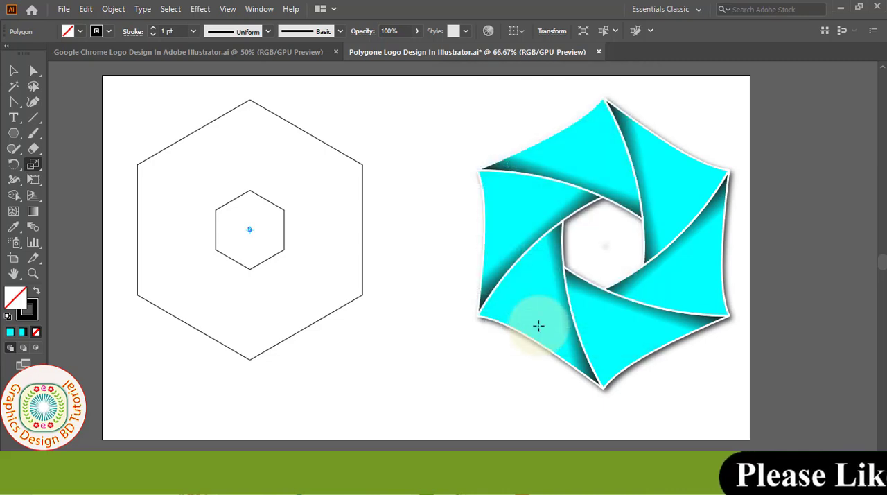
click(13, 71)
click(69, 97)
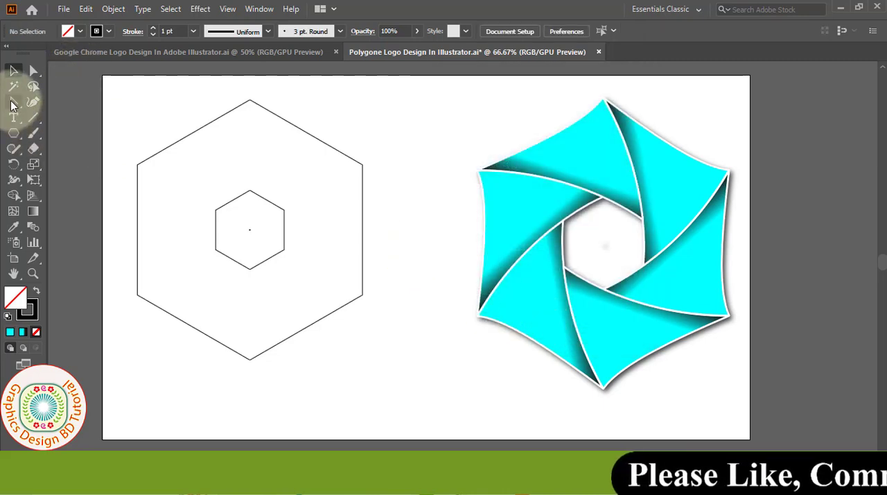
Bend the outer hexagon's lower-left edge inward into a smooth curve with the Anchor Point tool, then deselect it.
drag(14, 102, 69, 150)
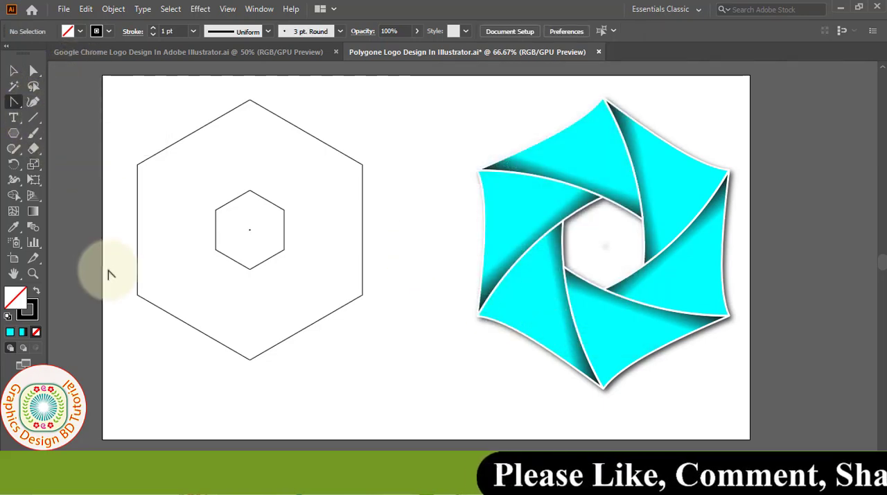
drag(172, 317, 171, 296)
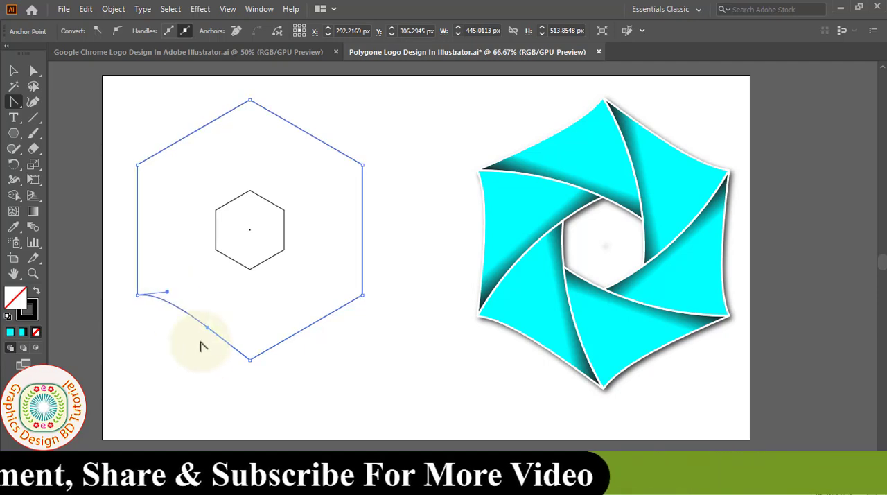
drag(206, 327, 202, 333)
key(v)
click(207, 364)
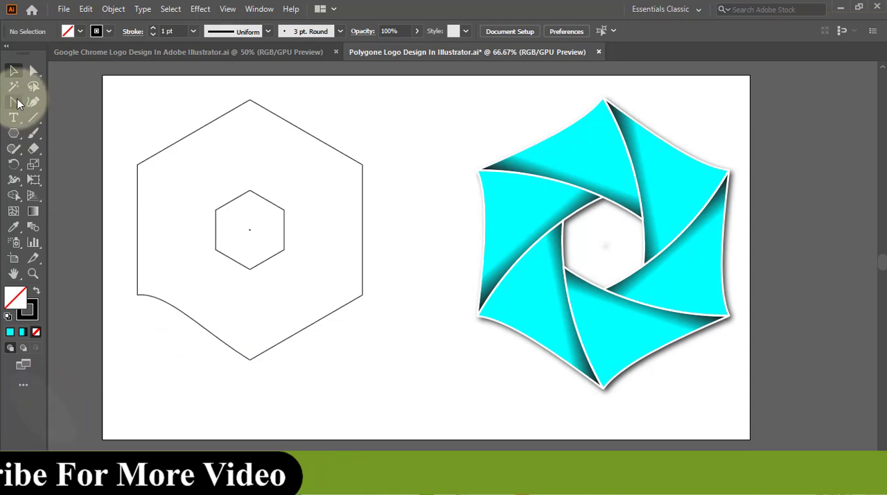
Draw an open curve with the Pen tool from the inner hexagon's upper-left corner through the outer hexagon's bottom corner and slightly beyond.
drag(13, 101, 78, 105)
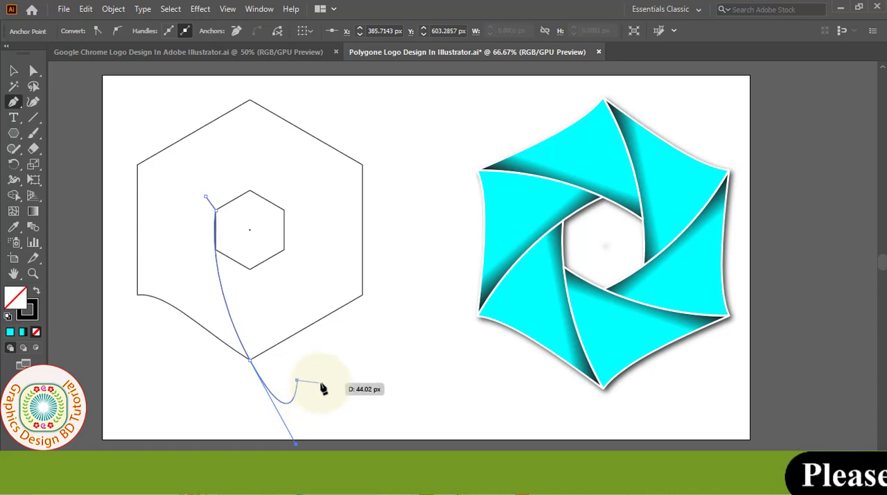
key(Return)
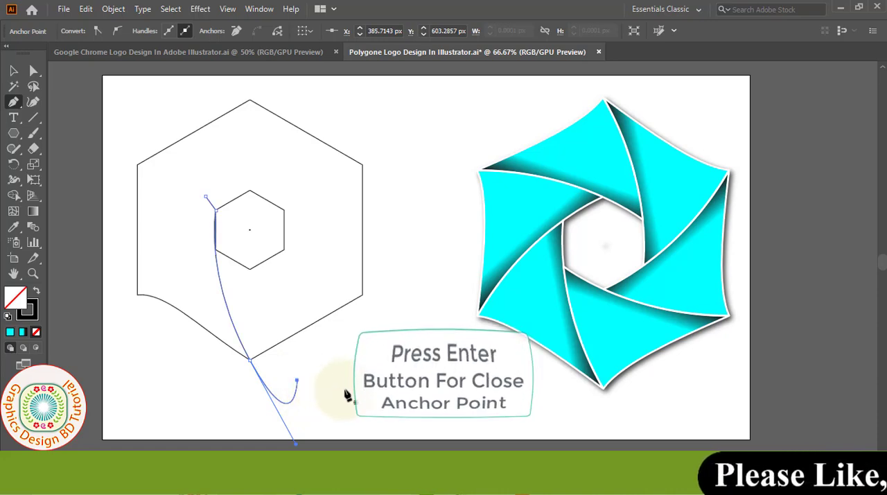
key(v)
click(395, 244)
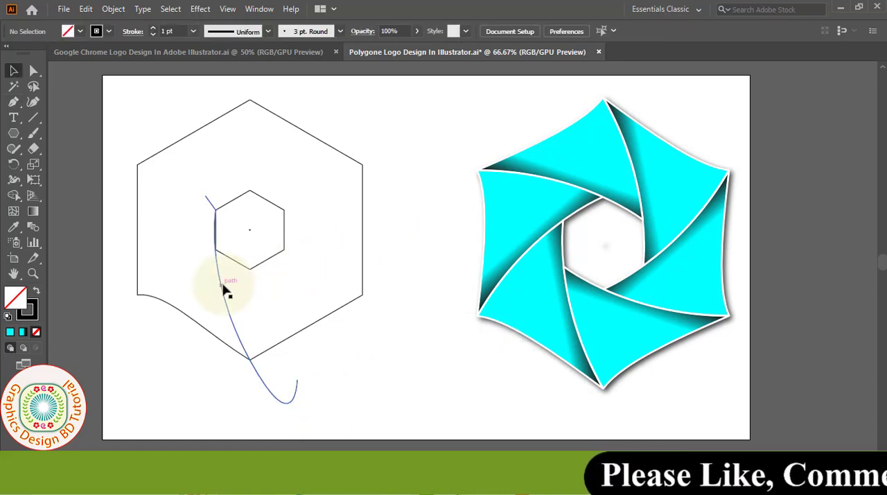
Copy the curve rotated by 360/6 degrees around the center mark, repeating until six curves surround the inner hexagon.
click(223, 285)
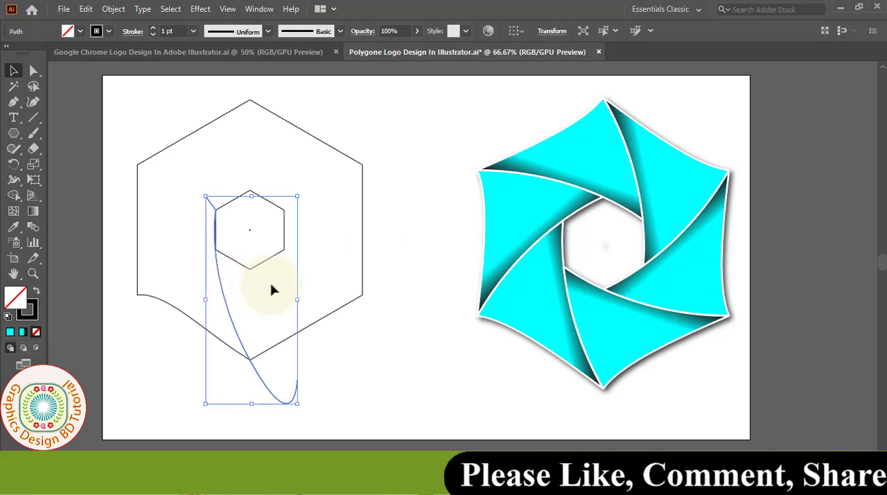
click(18, 166)
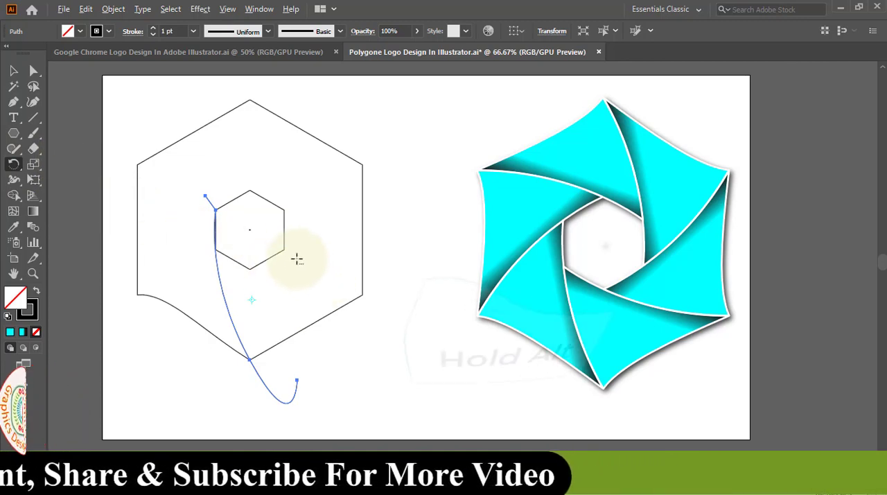
alt+click(251, 230)
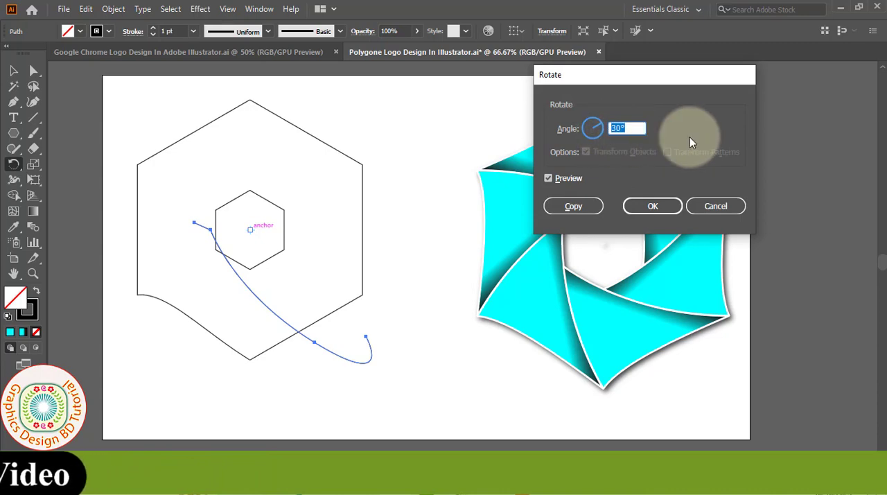
text(360/)
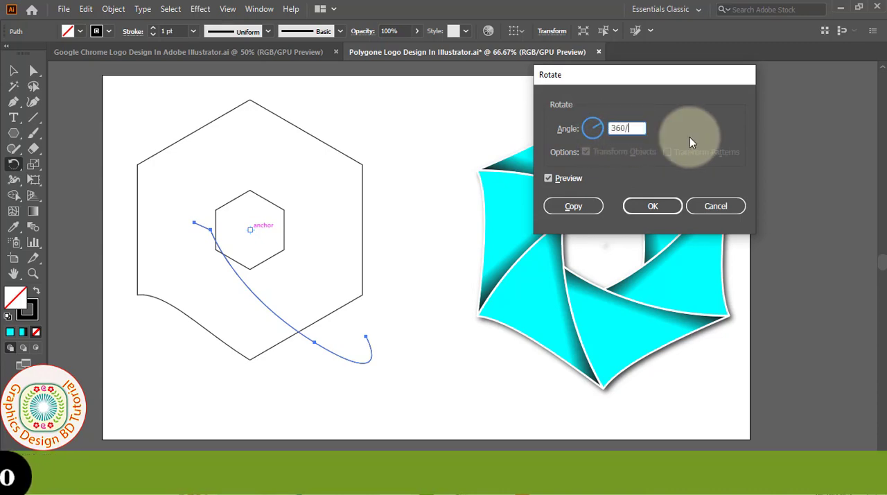
text(6)
click(548, 179)
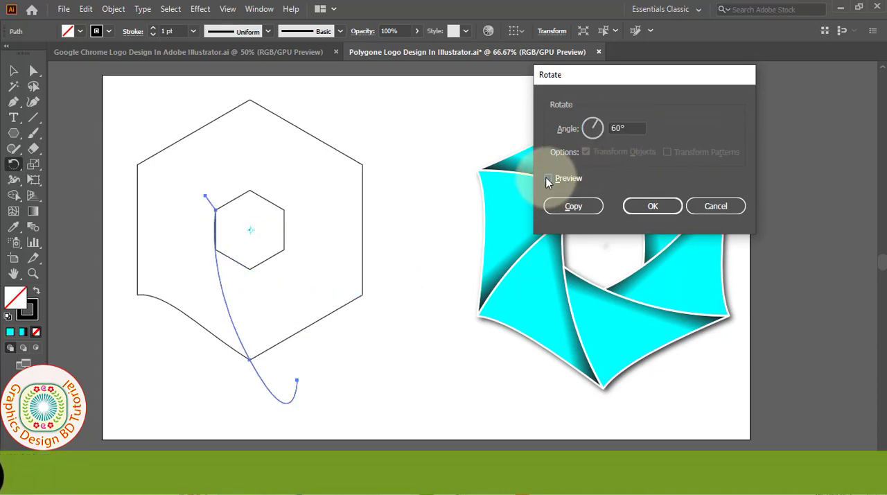
click(580, 210)
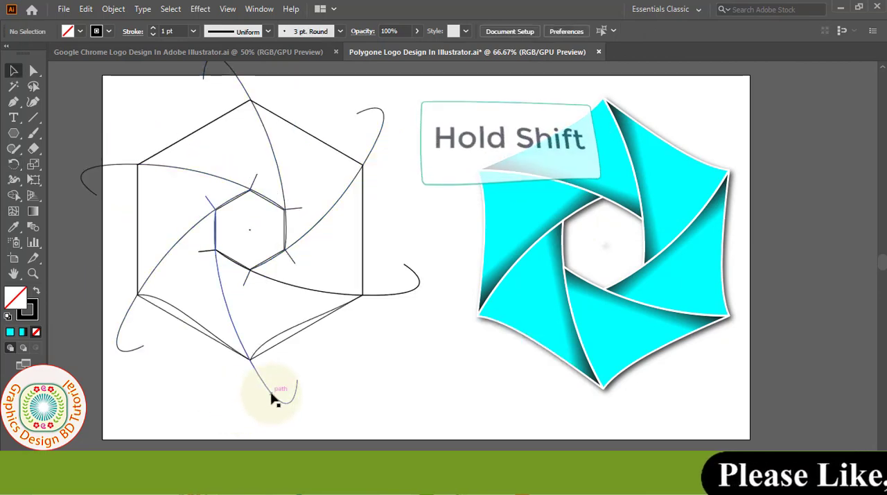
Divide the outer hexagon with the two curves through its bottom and lower-left corners using Pathfinder, then ungroup the resulting pieces.
click(271, 392)
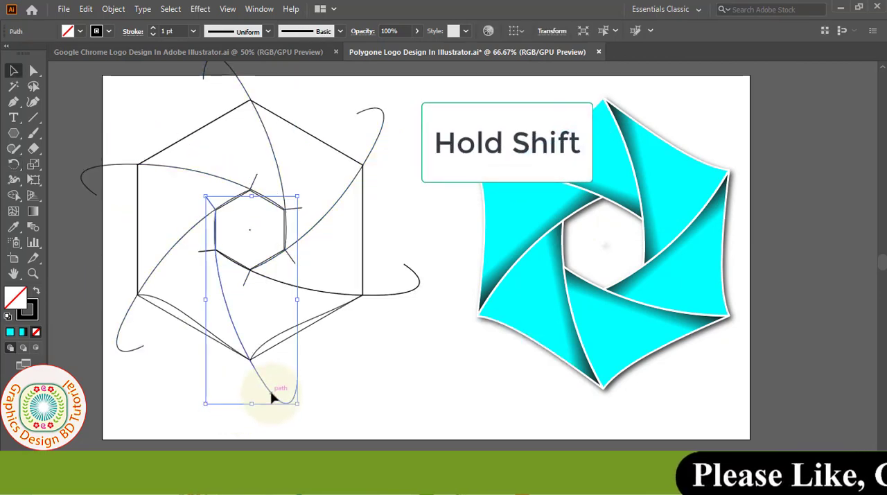
shift+click(139, 249)
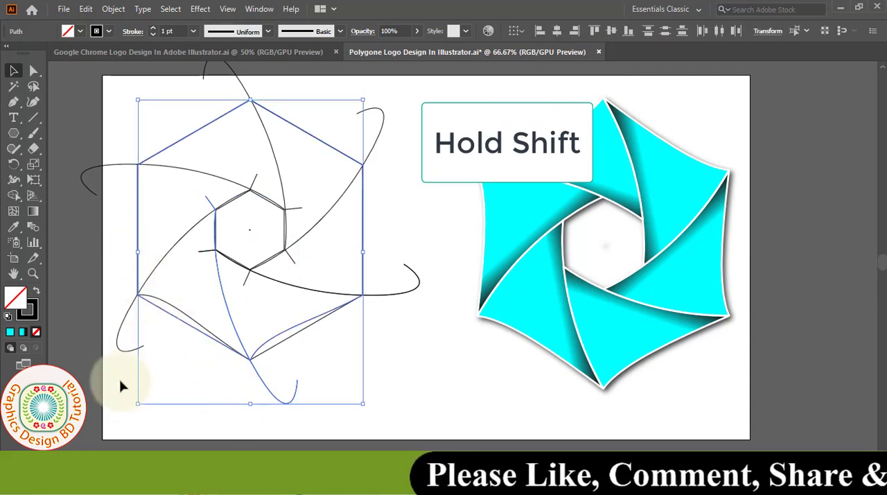
shift+click(125, 355)
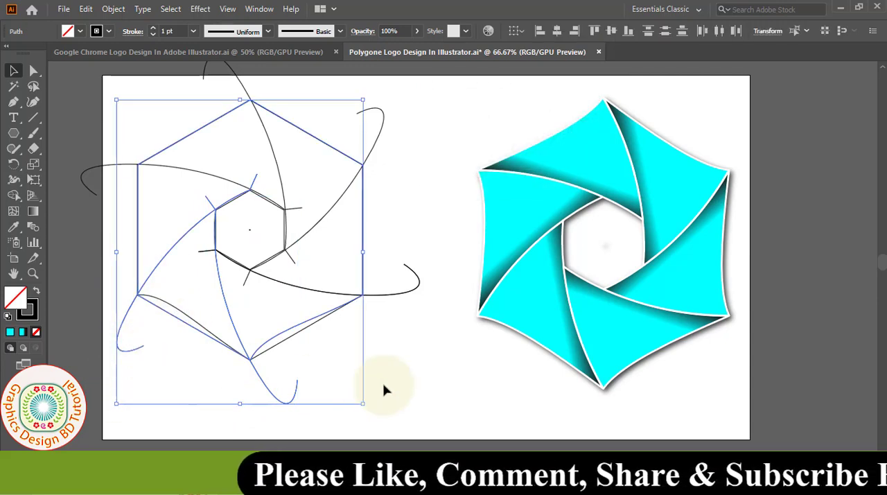
click(259, 9)
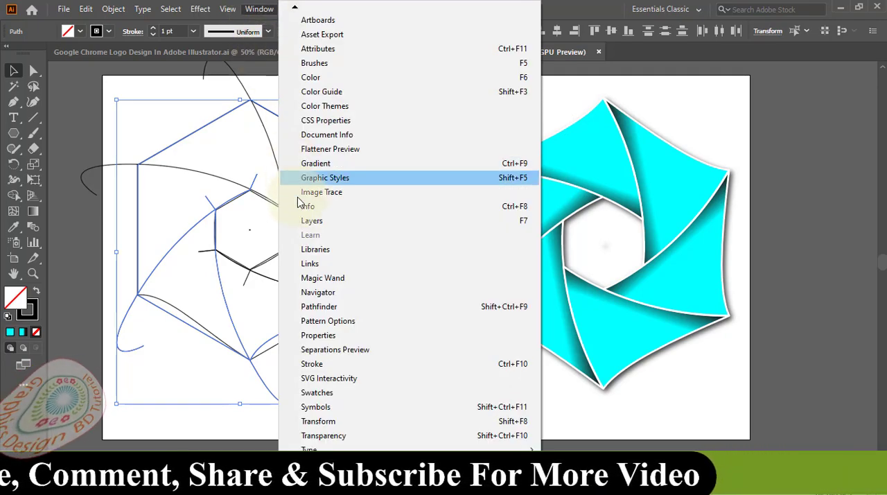
click(471, 310)
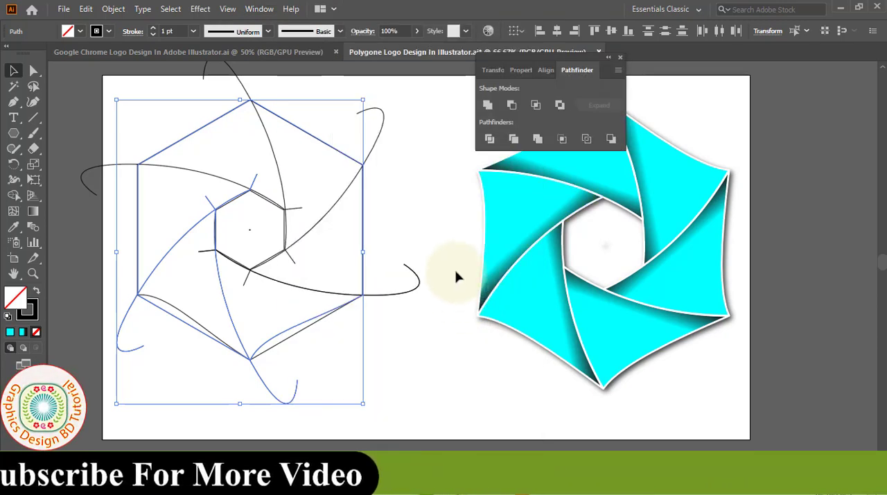
click(489, 140)
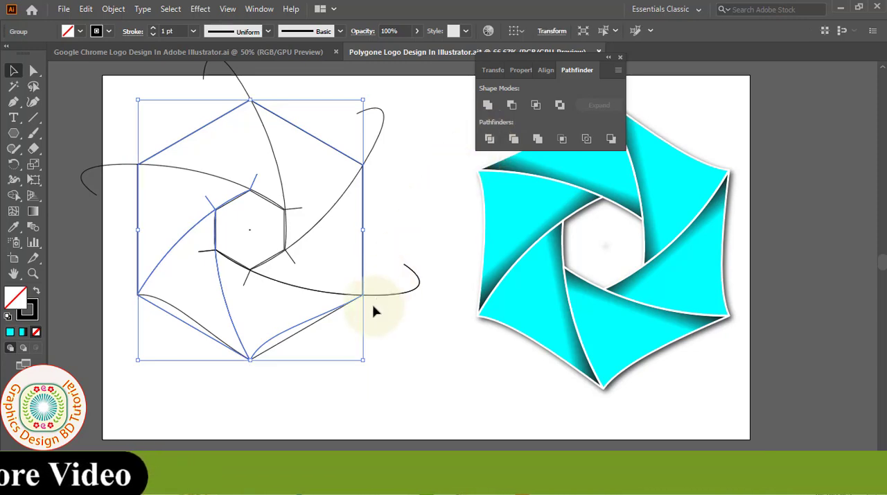
right_click(225, 307)
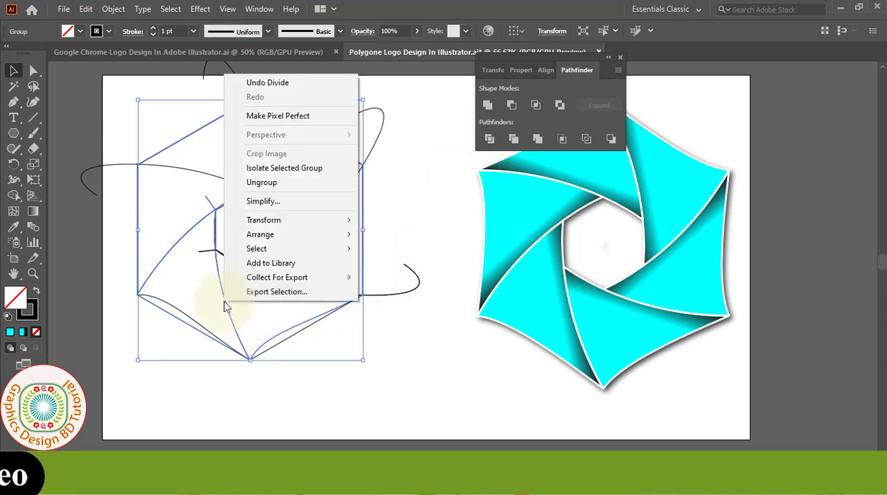
click(275, 183)
Select the unneeded outer hexagon piece together with most of the undivided curves around it and clear them.
click(316, 326)
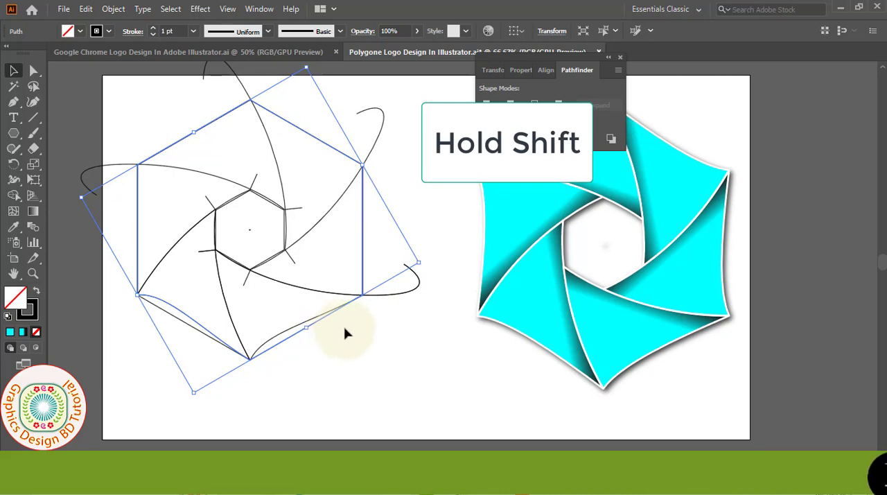
shift+click(335, 295)
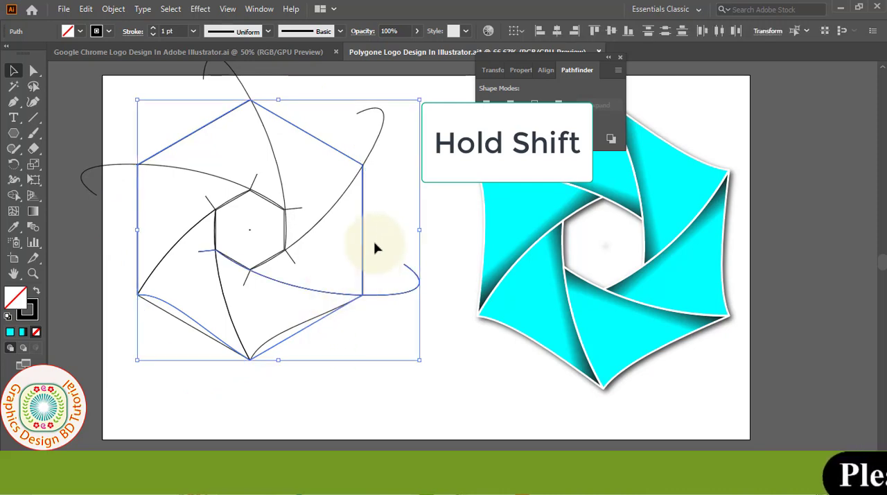
shift+click(201, 173)
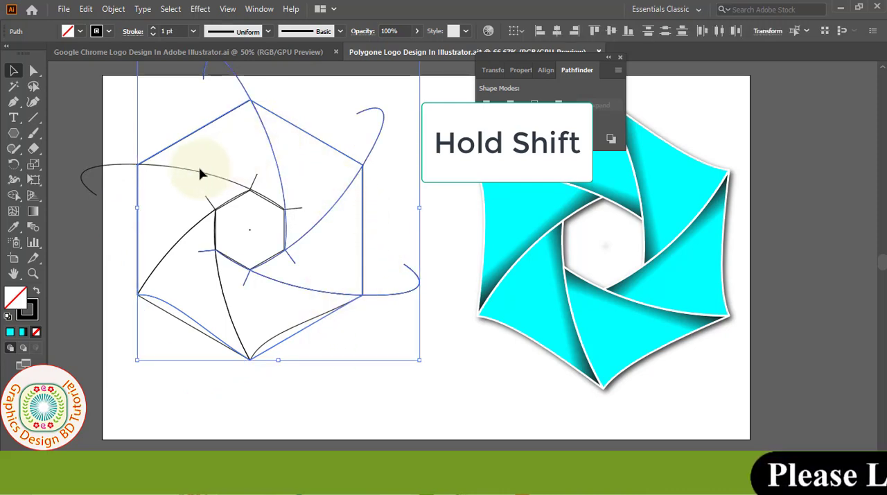
click(85, 9)
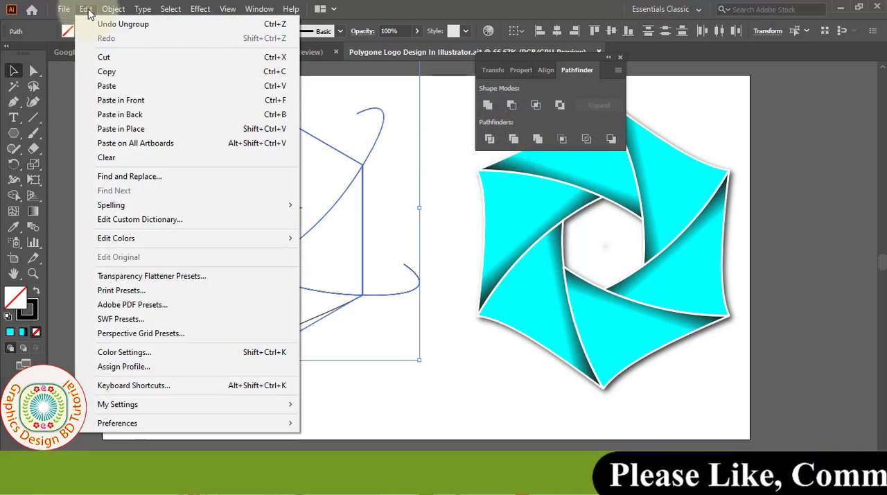
click(107, 158)
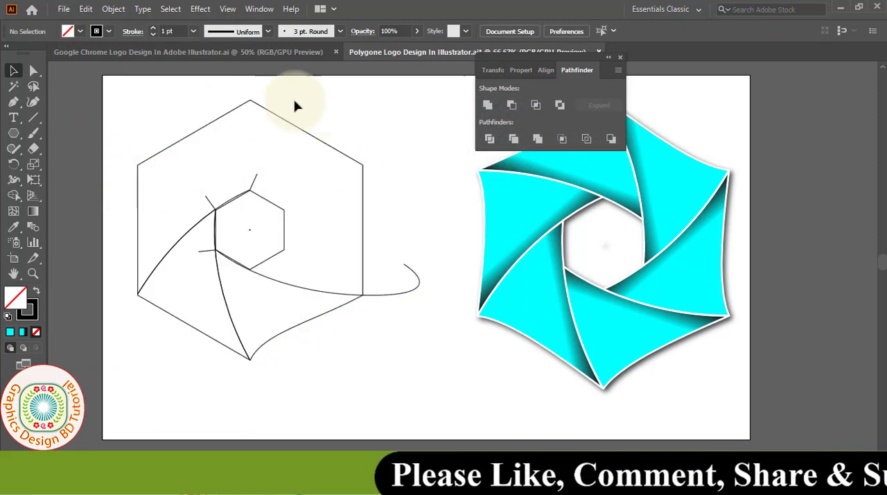
Clear the remaining outer hexagon piece and the last leftover curve, keeping the lower-left blade, inner hexagon and center mark.
click(359, 162)
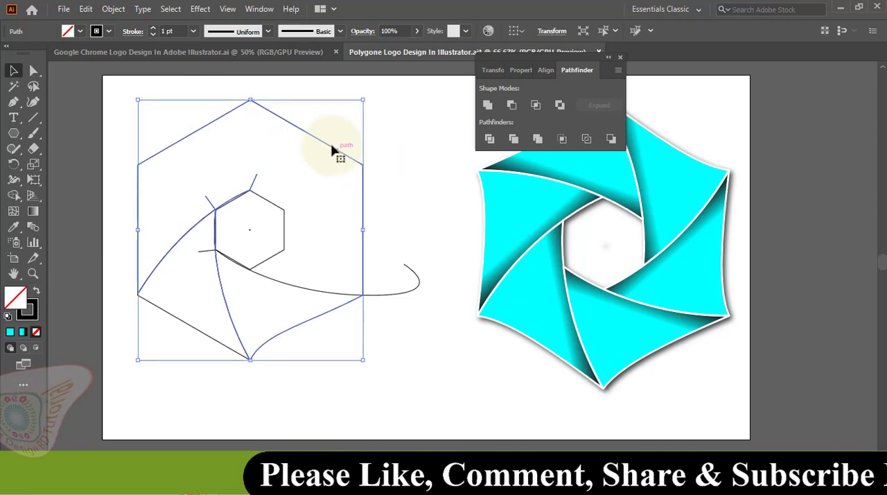
click(86, 9)
click(153, 158)
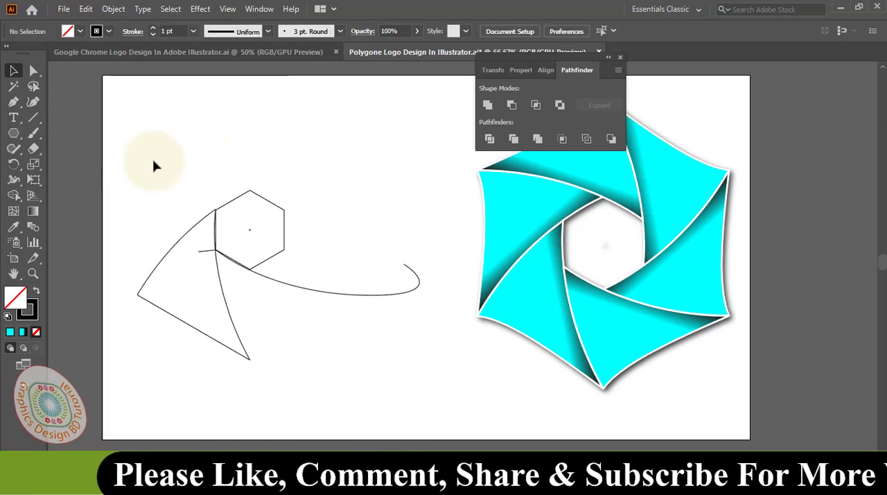
click(395, 293)
click(85, 9)
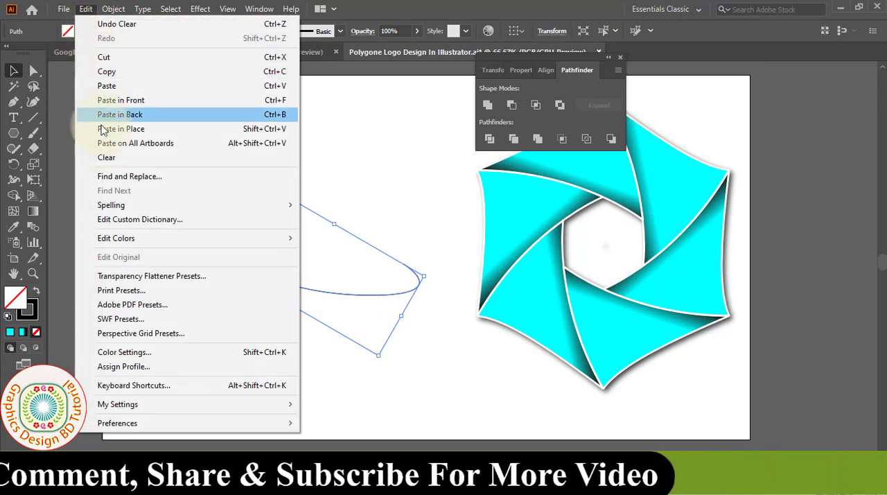
click(208, 157)
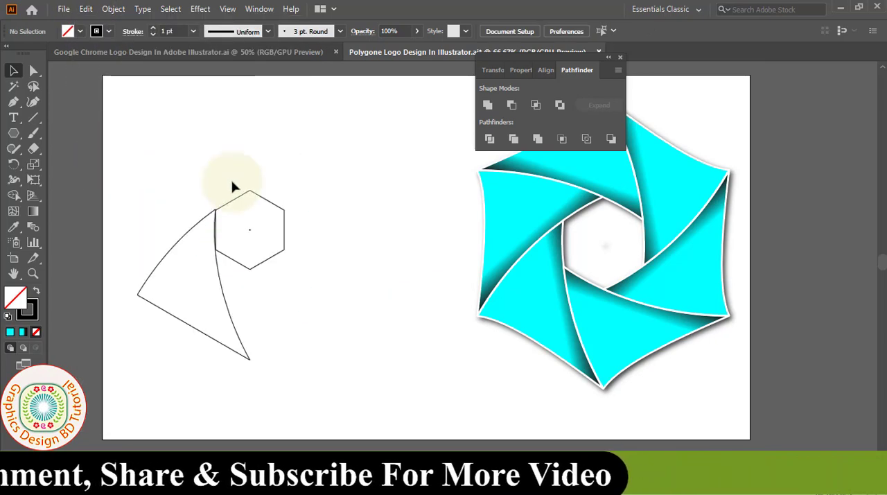
Fill the blade shape with cyan and reduce its stroke to 0 pt.
click(234, 306)
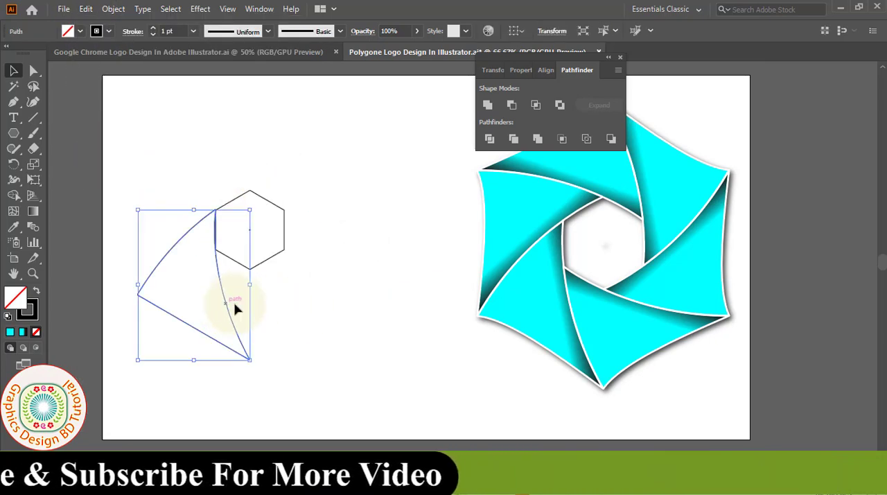
click(81, 31)
click(73, 55)
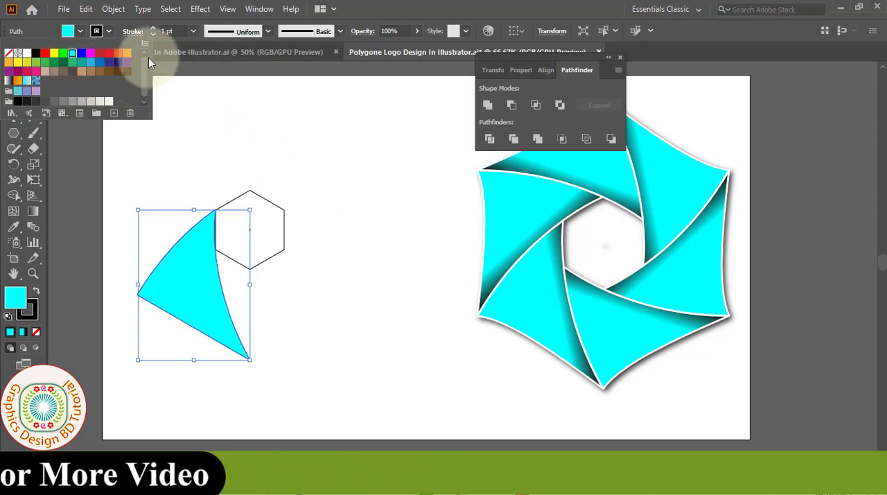
click(154, 34)
click(154, 34)
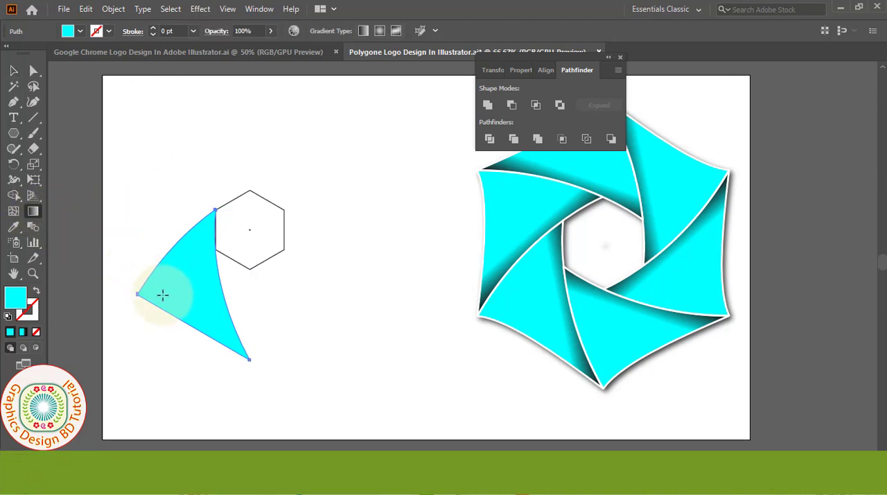
Apply a linear cyan-to-black gradient to the blade, running slightly upward from its outer left corner past its inner curved edge.
click(363, 32)
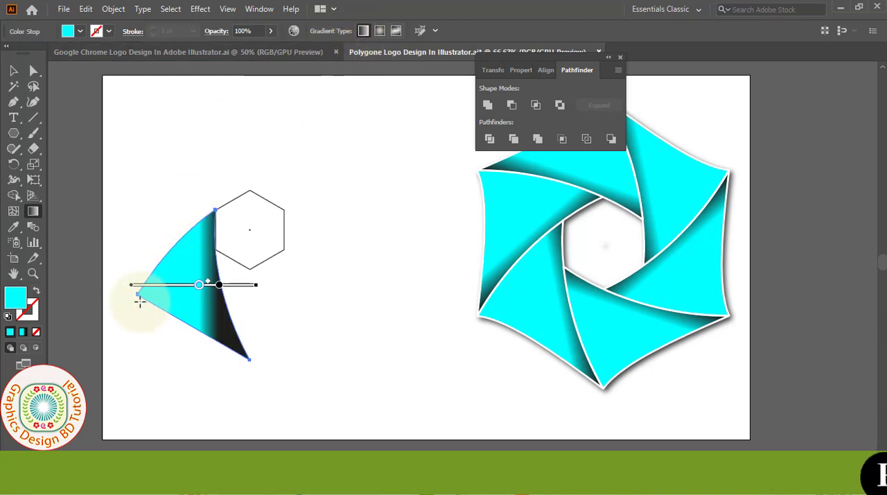
mouse_move(134, 298)
mouse_down()
mouse_move(198, 294)
mouse_move(259, 276)
mouse_up()
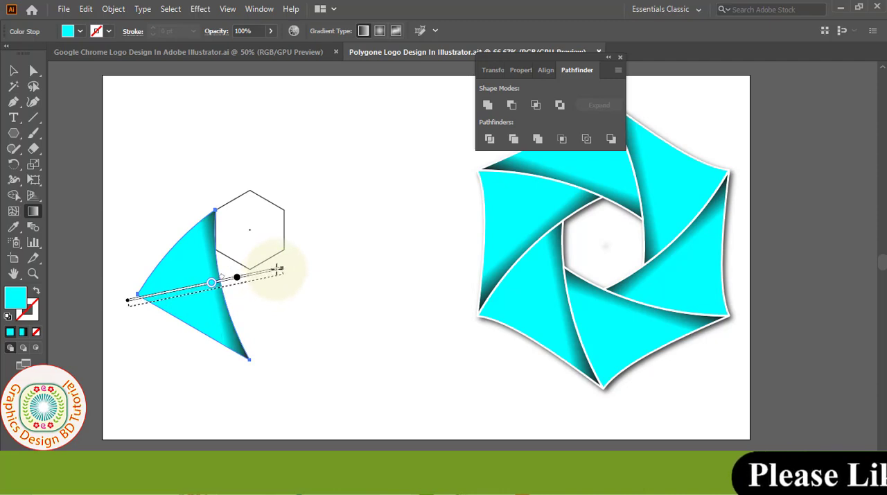
Set the gradient's dark stop to black and open the cyan stop's color options.
double_click(239, 289)
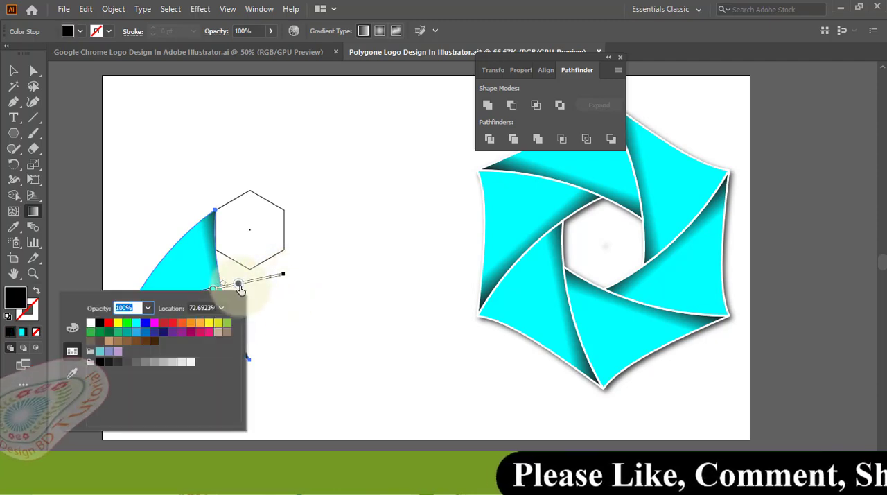
click(100, 362)
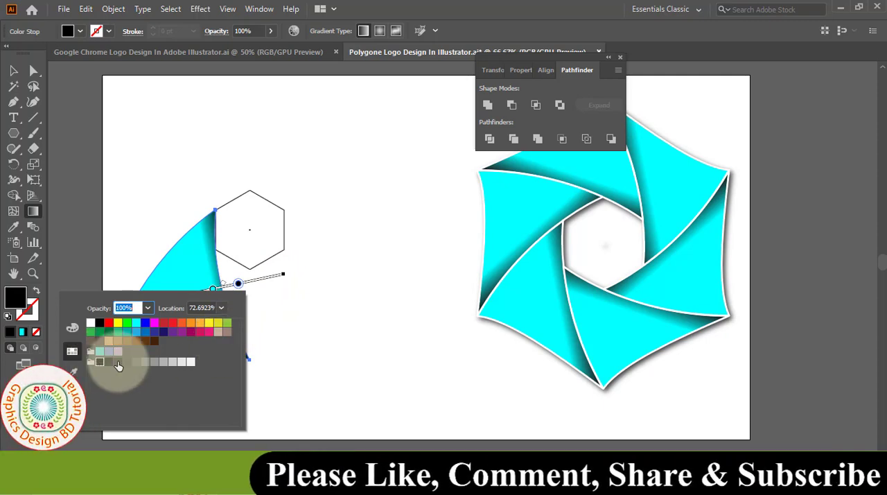
click(214, 288)
double_click(213, 290)
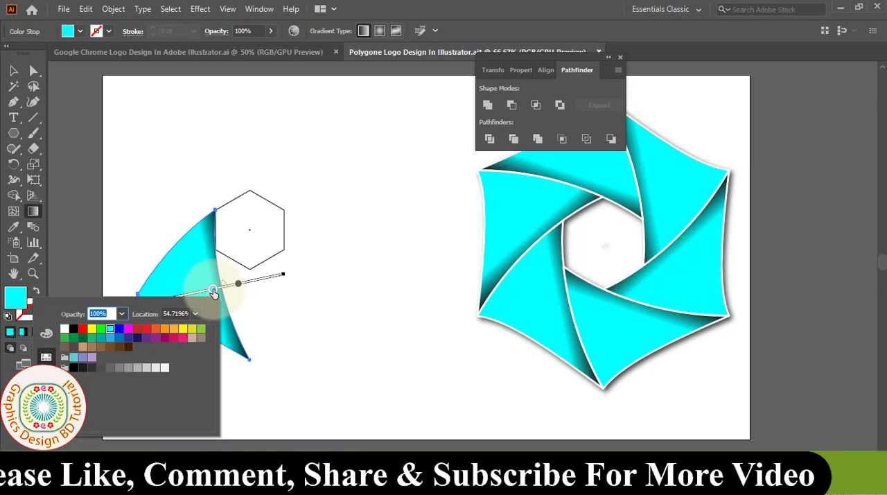